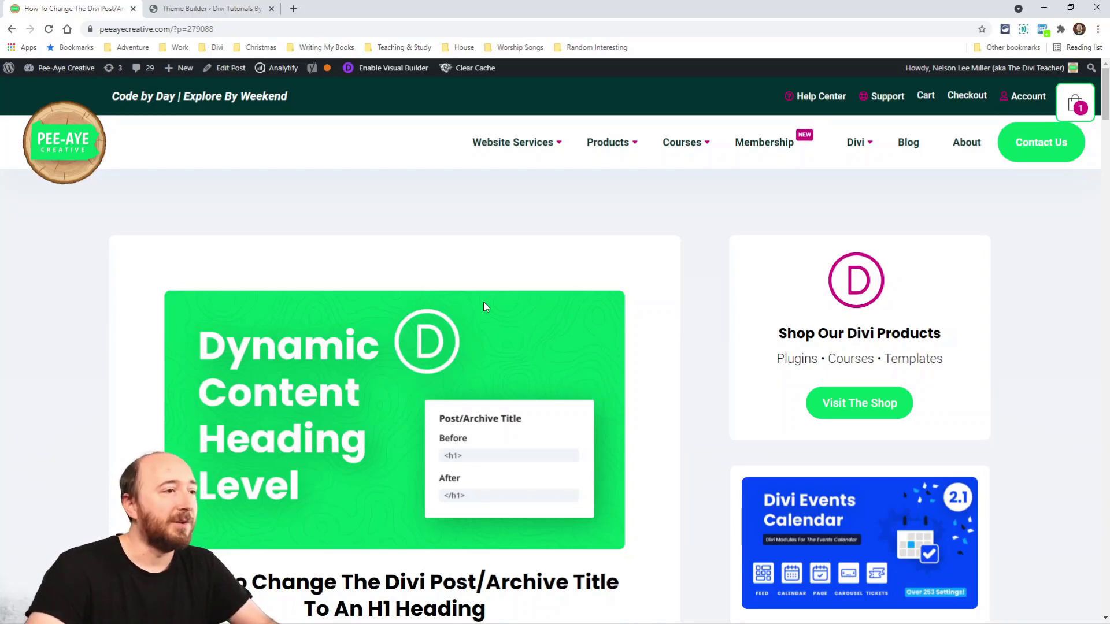
# Step: In the Theme Builder post body layout, insert a Post Title module below the image
pyautogui.scroll(-6, 485, 307)
pyautogui.scroll(-3, 574, 376)
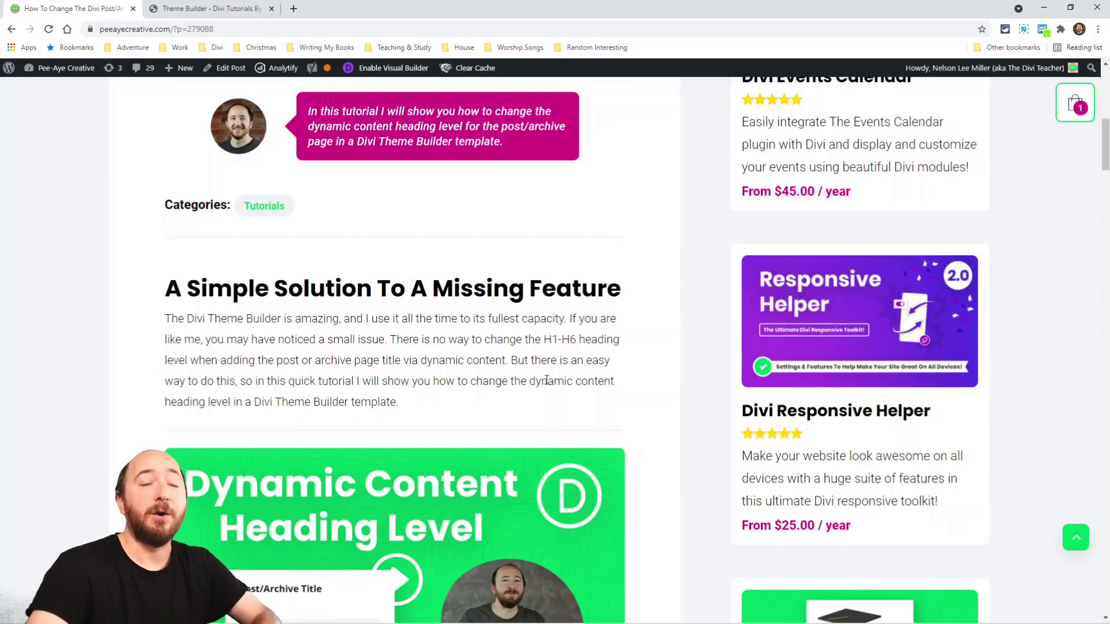
pyautogui.scroll(-8, 546, 380)
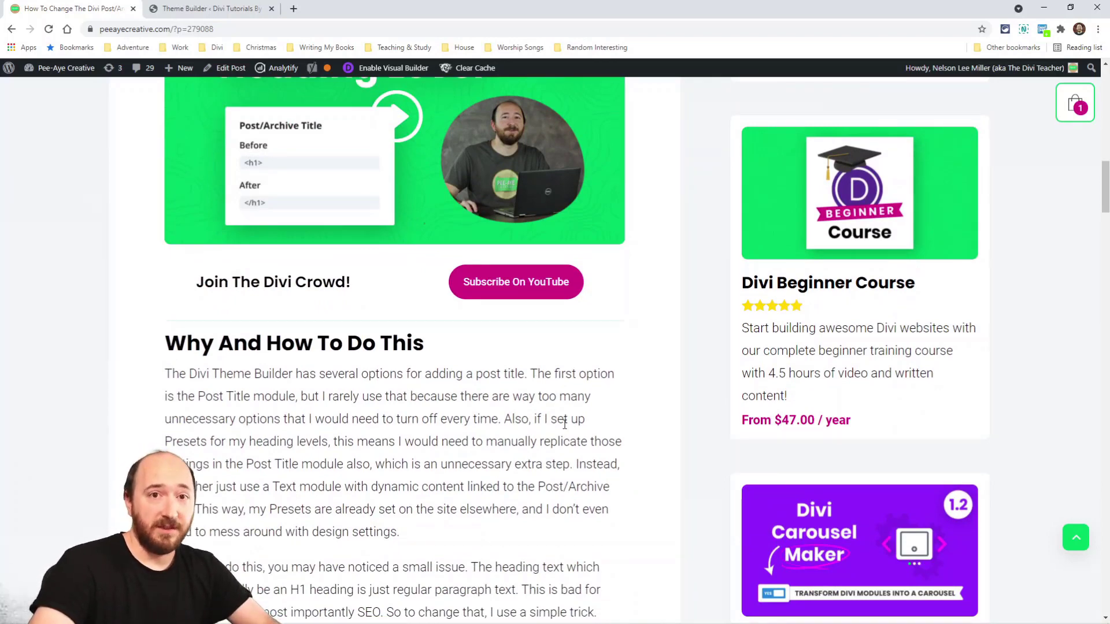
pyautogui.click(174, 8)
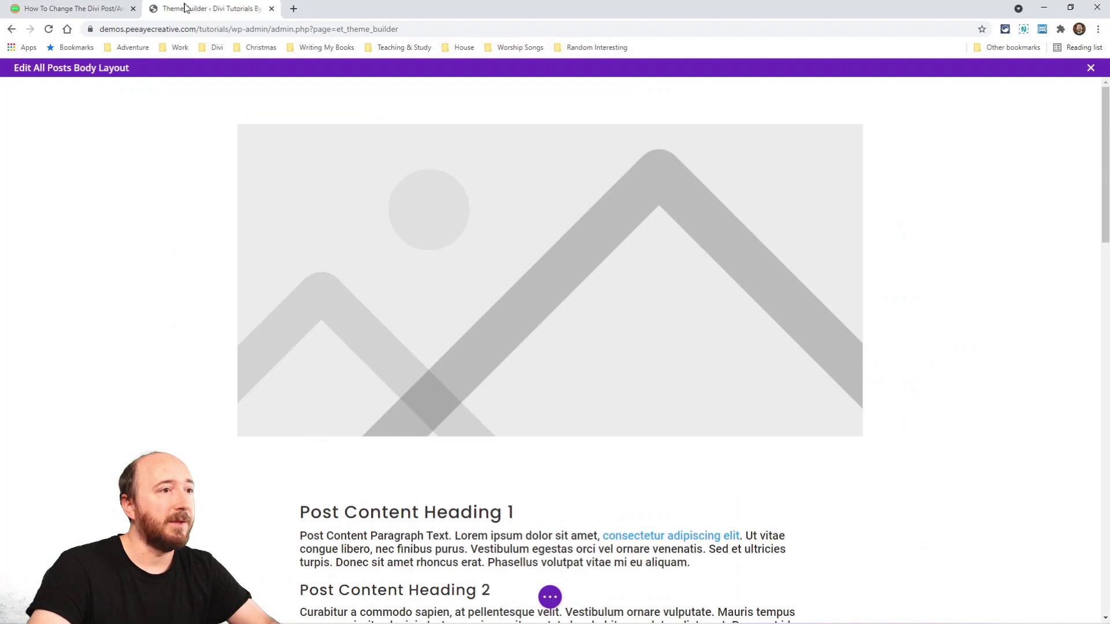
pyautogui.click(548, 418)
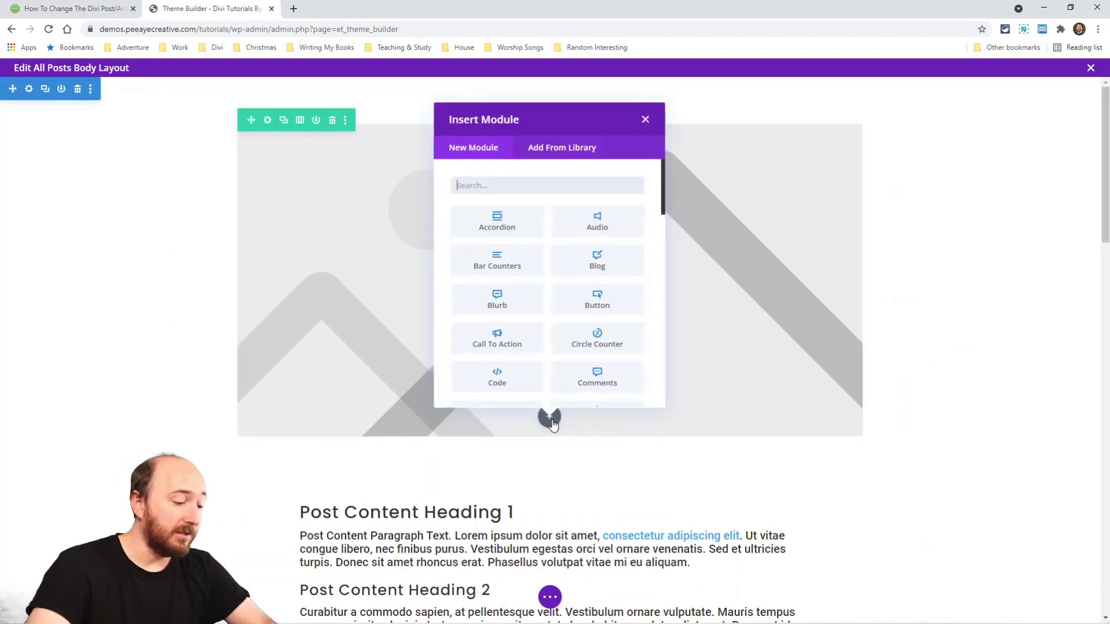
pyautogui.write('post')
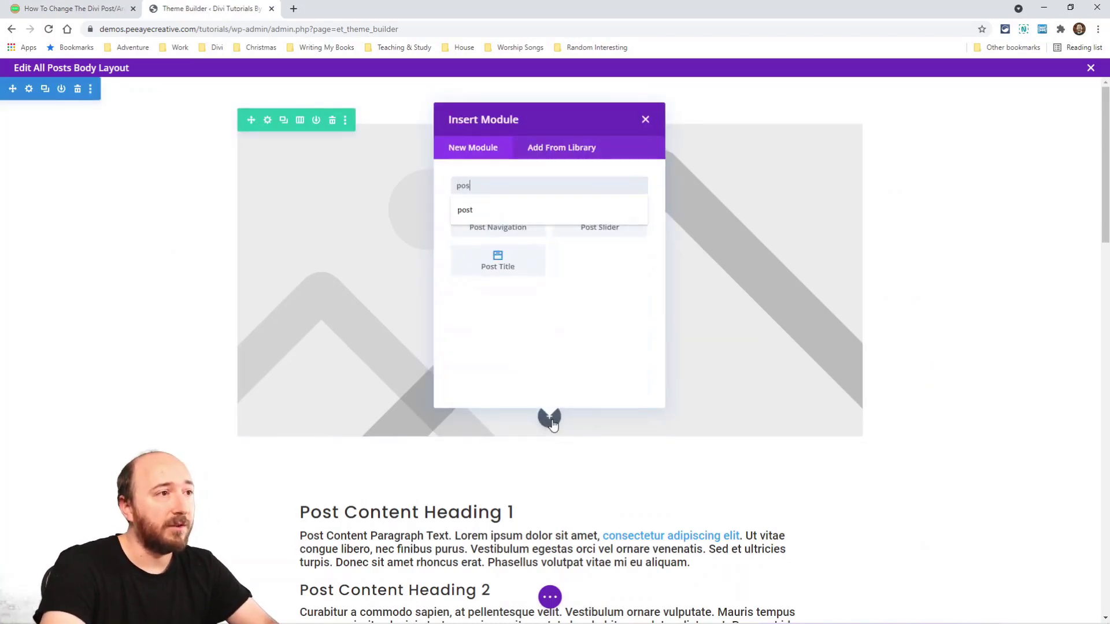
pyautogui.click(498, 344)
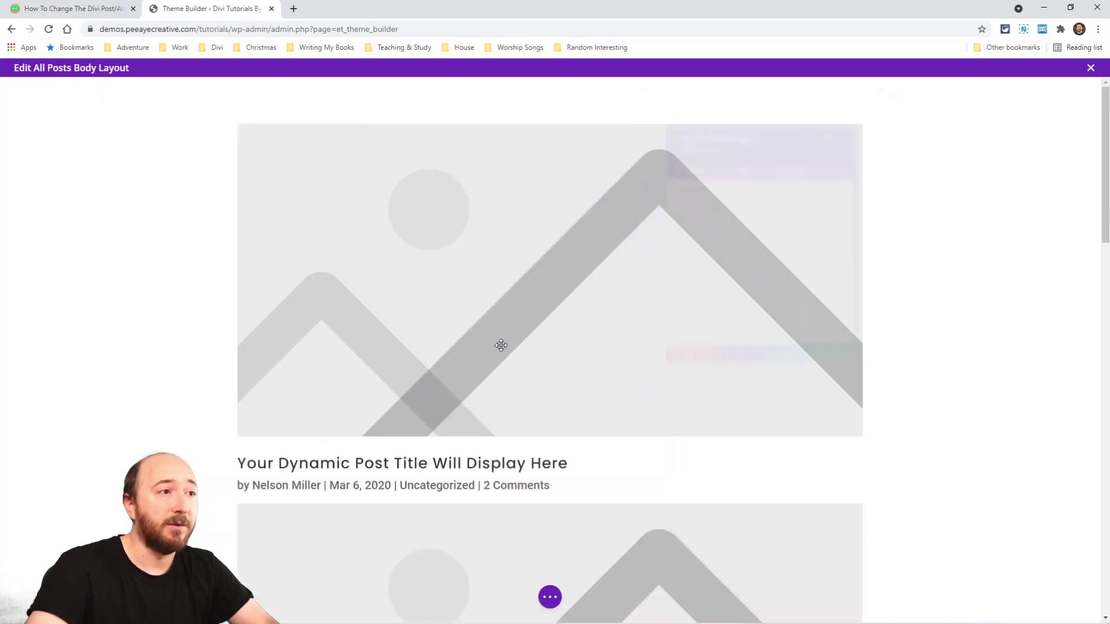
# Step: Review the Post Title's Elements and Design title text settings, then close without saving
pyautogui.scroll(-3, 364, 392)
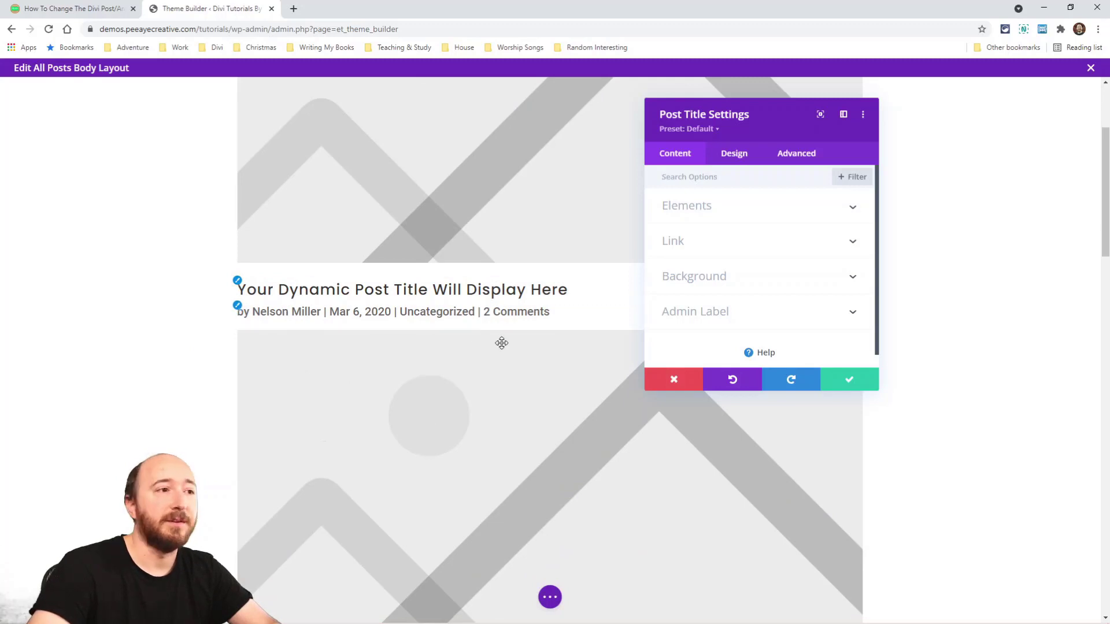
pyautogui.scroll(-2, 410, 399)
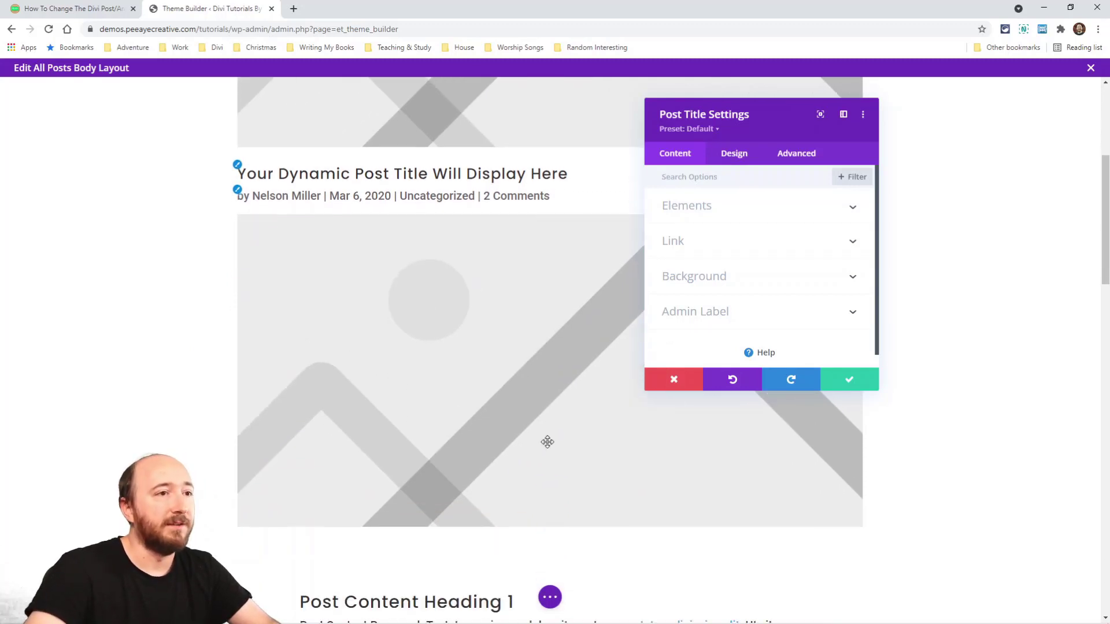
pyautogui.click(703, 207)
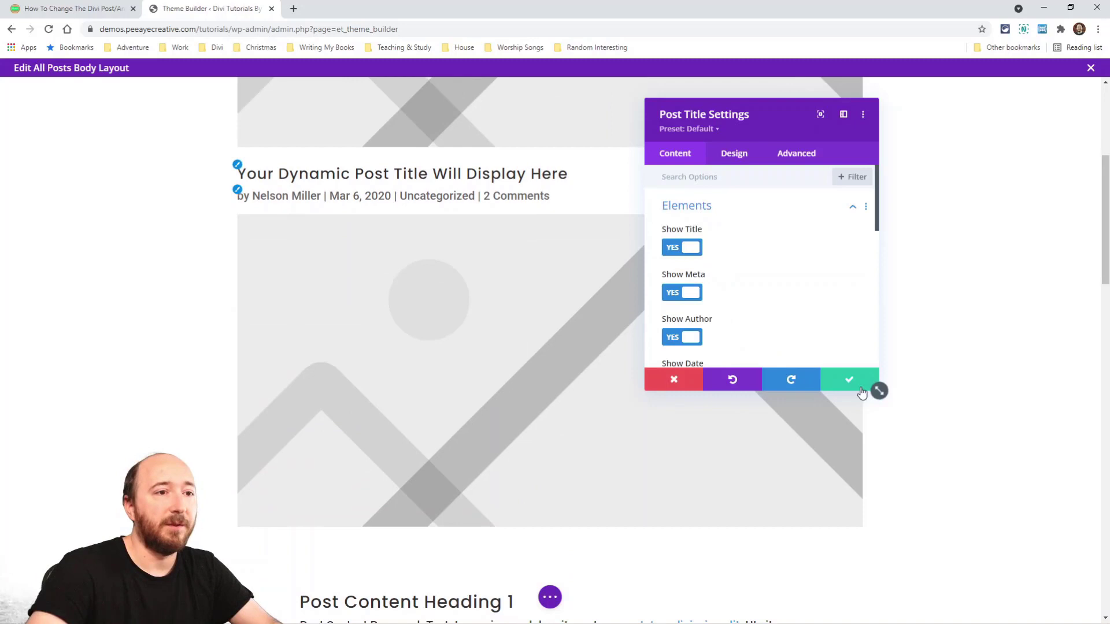
pyautogui.moveTo(861, 390); pyautogui.dragTo(858, 442)
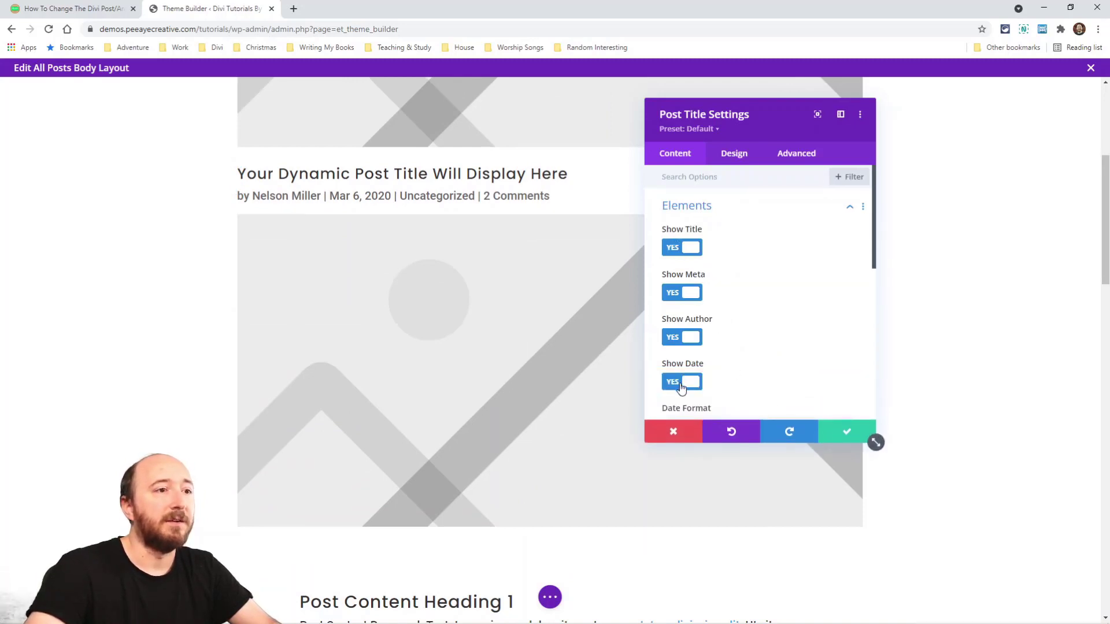
pyautogui.scroll(-2, 719, 289)
pyautogui.scroll(2, 726, 243)
pyautogui.click(730, 165)
pyautogui.click(701, 243)
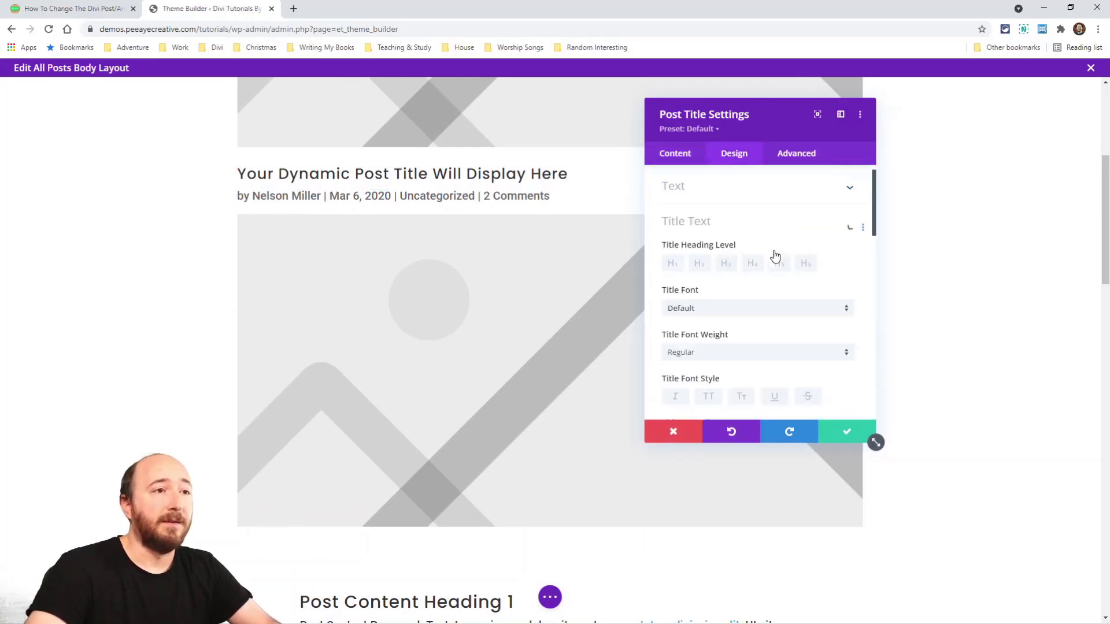
pyautogui.click(675, 433)
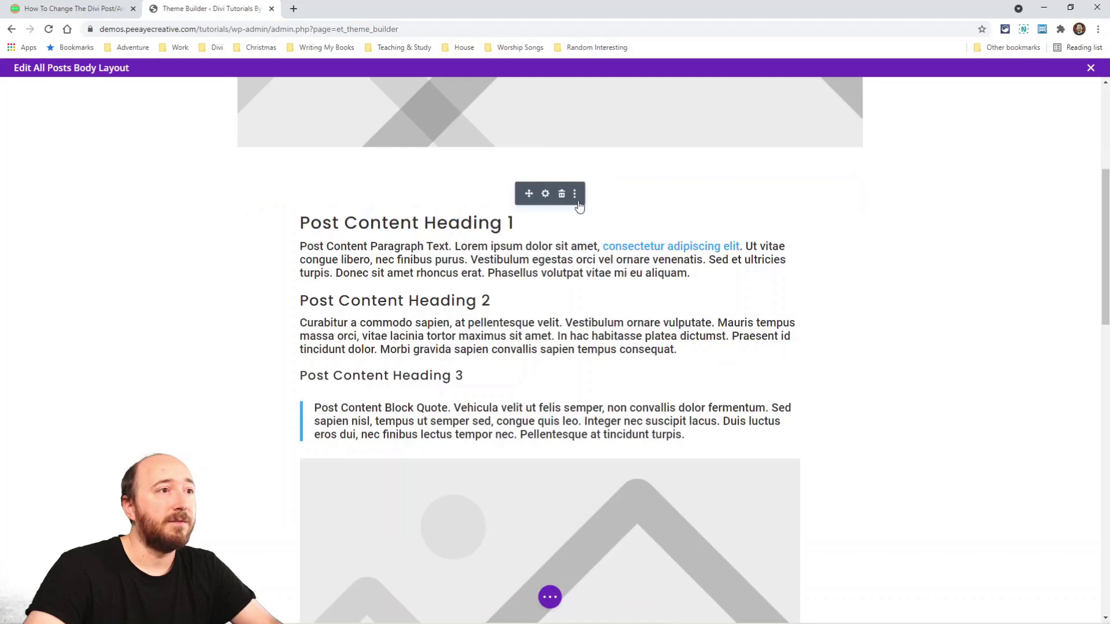
# Step: Delete the Post Title module from the layout
pyautogui.click(577, 194)
pyautogui.scroll(4, 514, 308)
pyautogui.scroll(2, 520, 237)
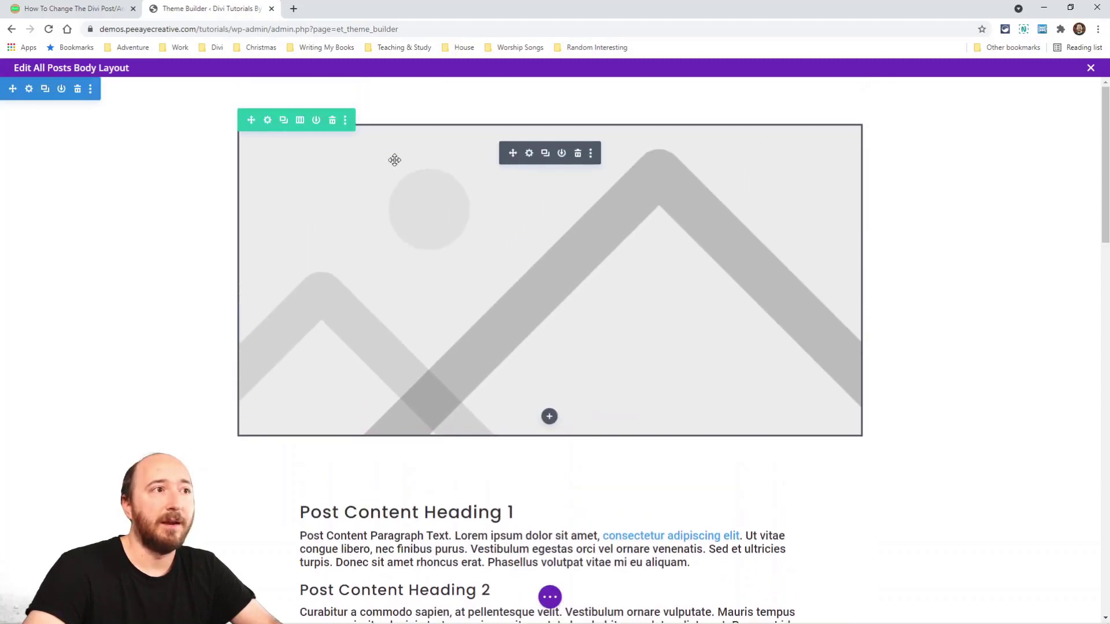
# Step: Replace the Image module's picture with the dynamic Featured Image and save it
pyautogui.click(529, 153)
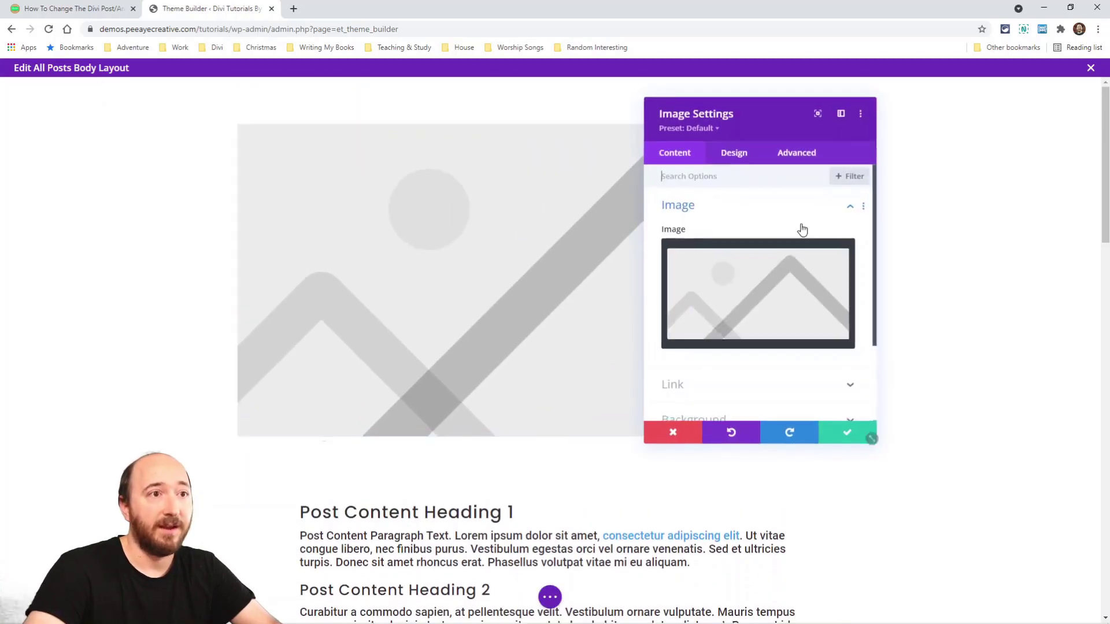
pyautogui.click(836, 263)
pyautogui.click(841, 250)
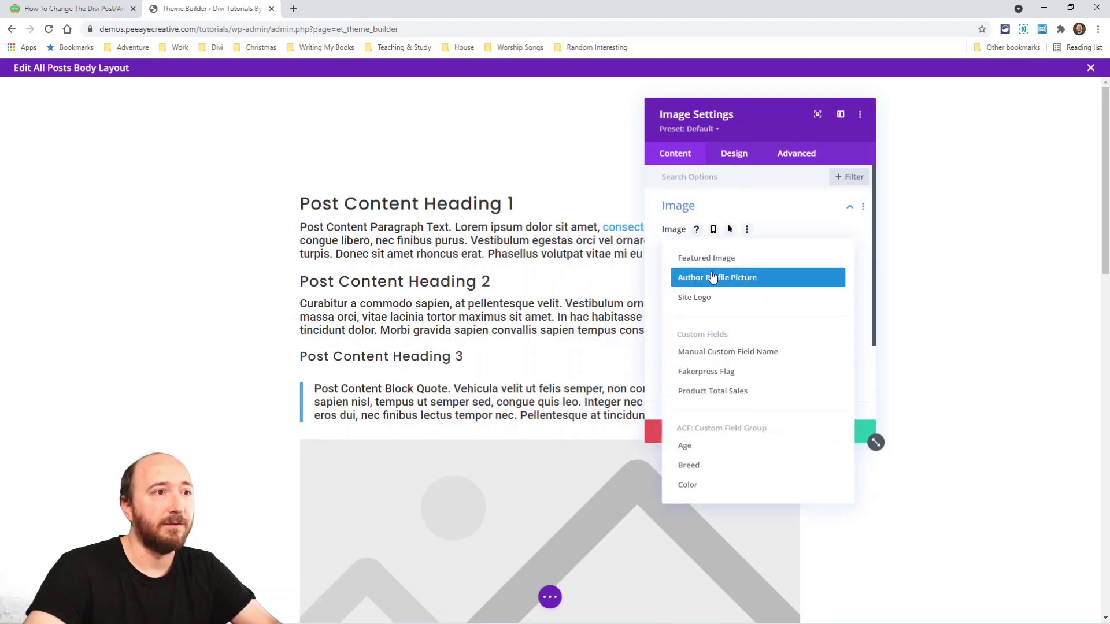
pyautogui.click(708, 269)
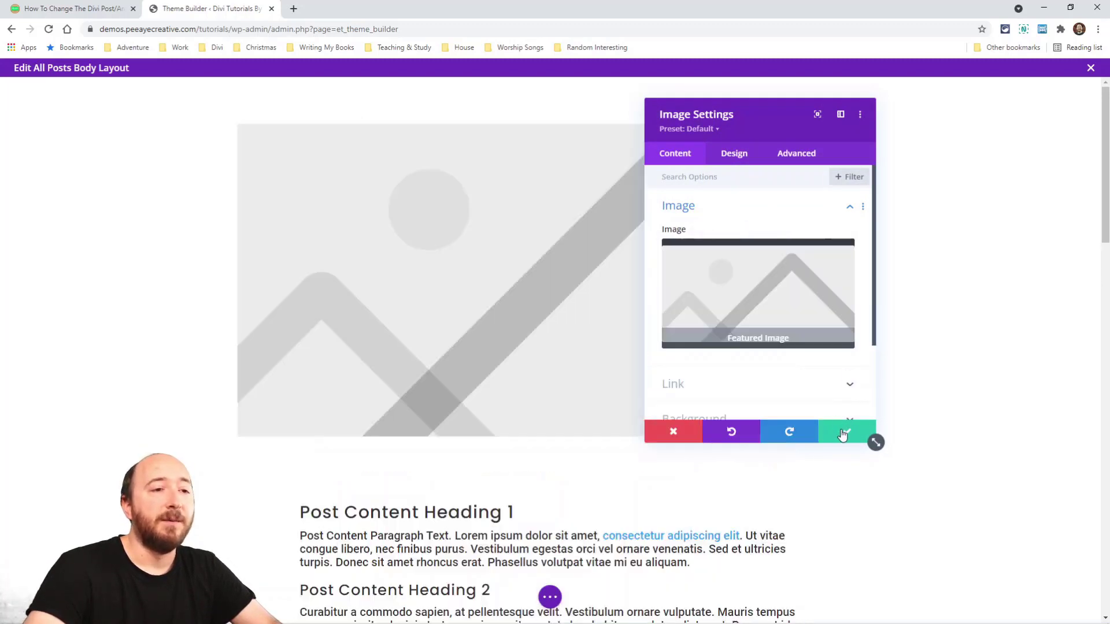
pyautogui.click(846, 432)
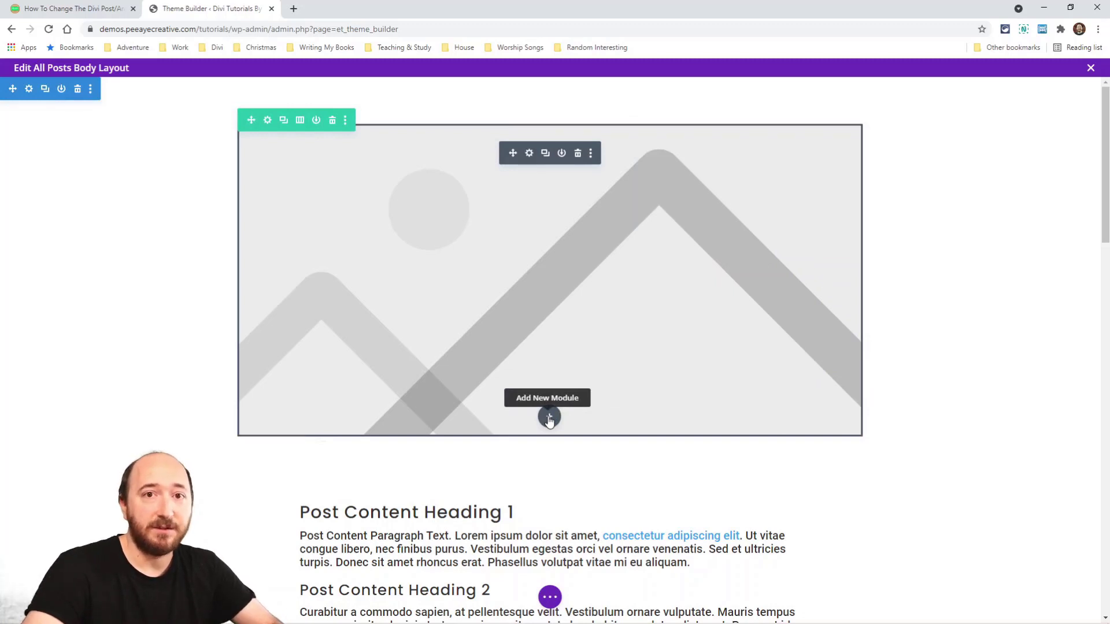
# Step: Add a Text module below the image whose body is the dynamic Post/Archive Title
pyautogui.click(549, 418)
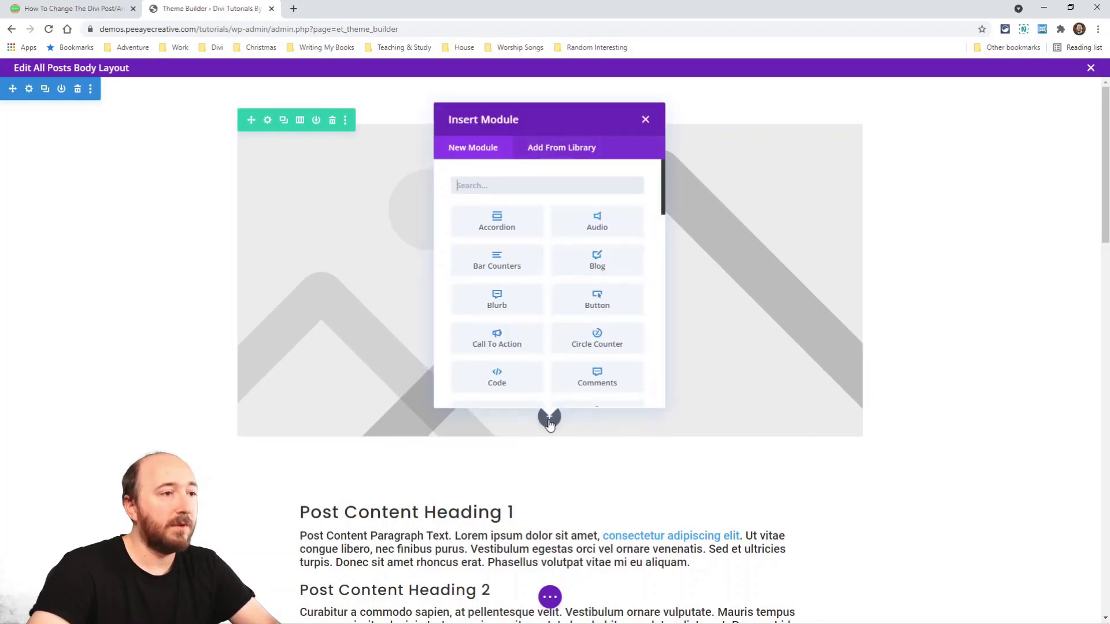
pyautogui.write('text')
pyautogui.click(513, 229)
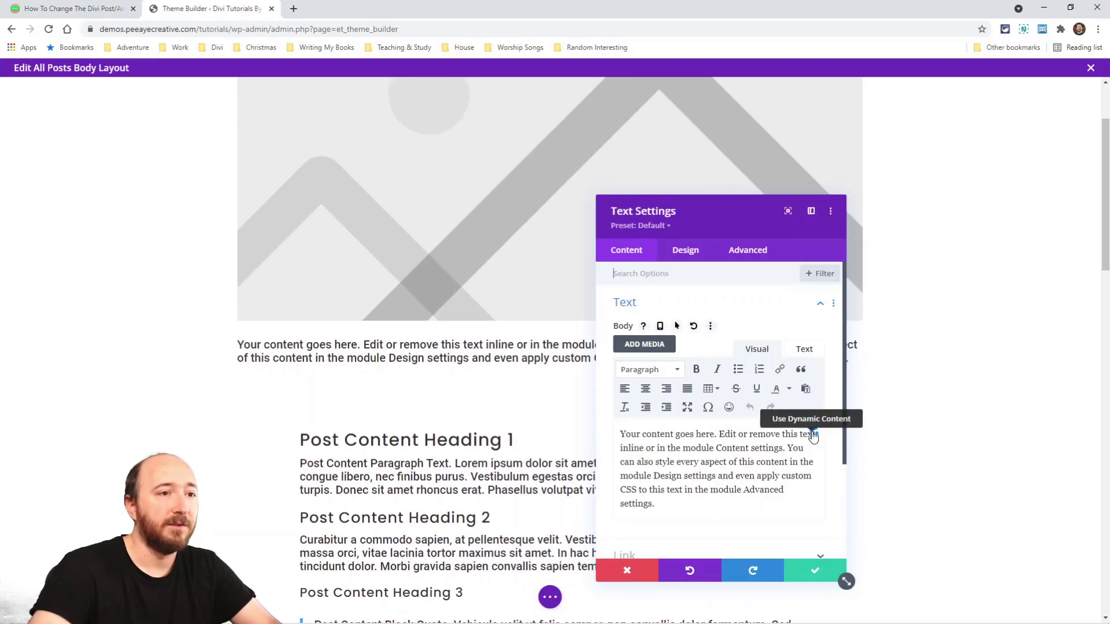
pyautogui.click(814, 434)
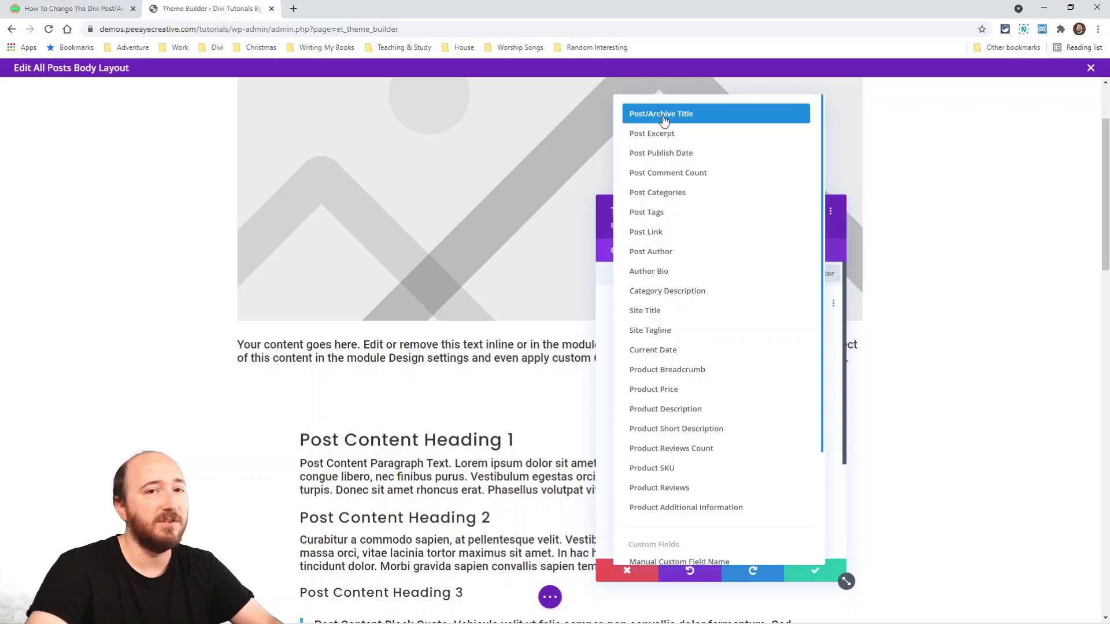
pyautogui.click(664, 116)
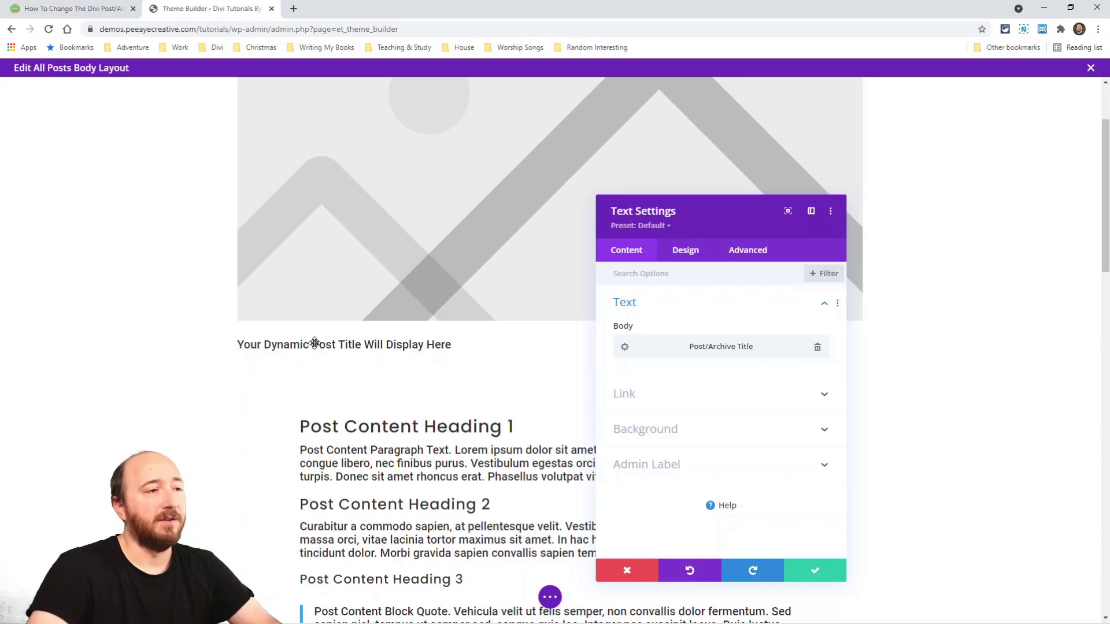
# Step: Enter <h1> in Before and </h1> in After of the Post/Archive Title dynamic settings
pyautogui.click(624, 347)
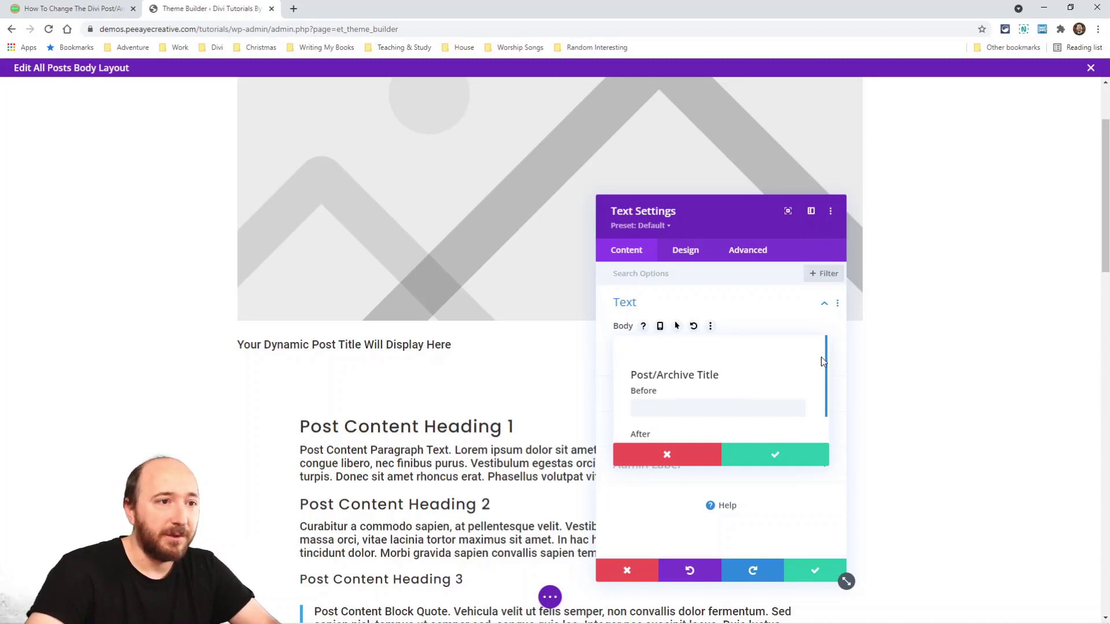
pyautogui.scroll(-1, 830, 359)
pyautogui.click(647, 377)
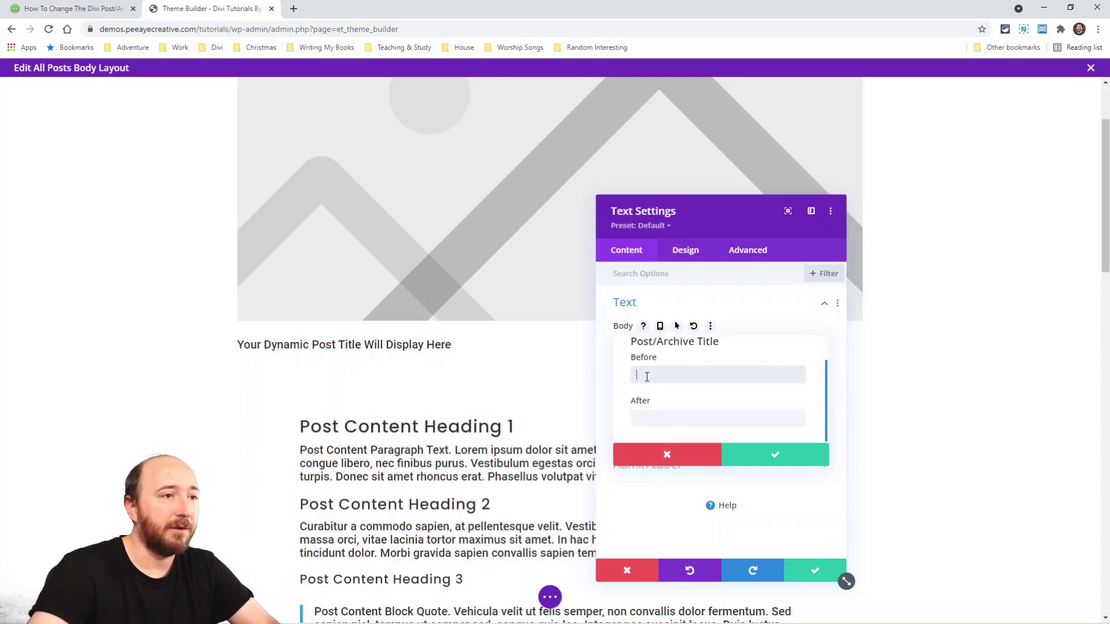
pyautogui.write('<h1>')
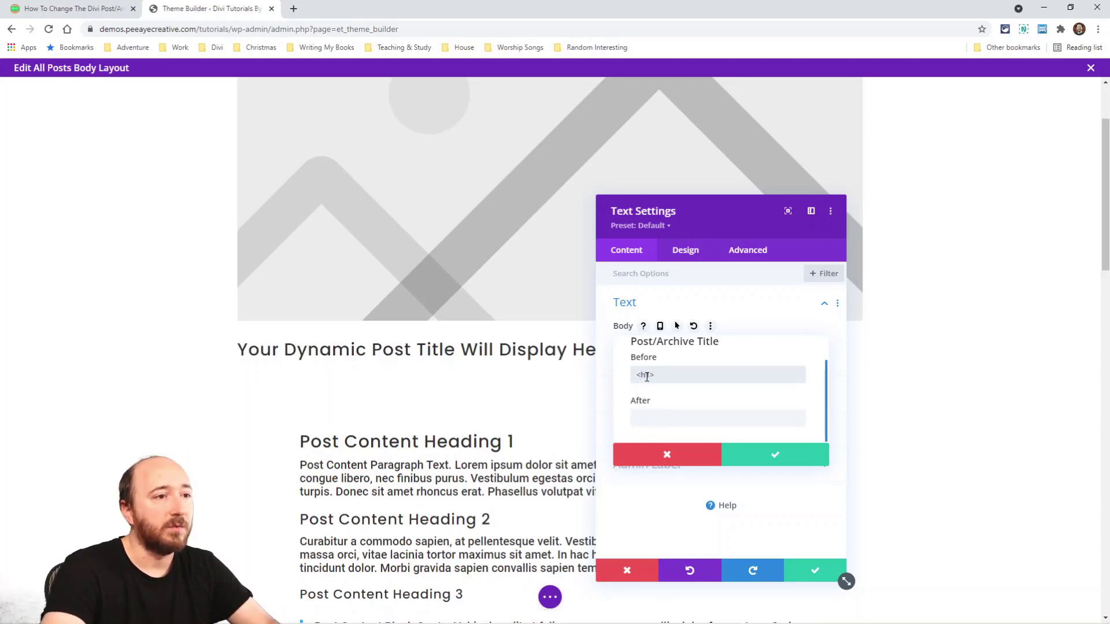
pyautogui.doubleClick(637, 374)
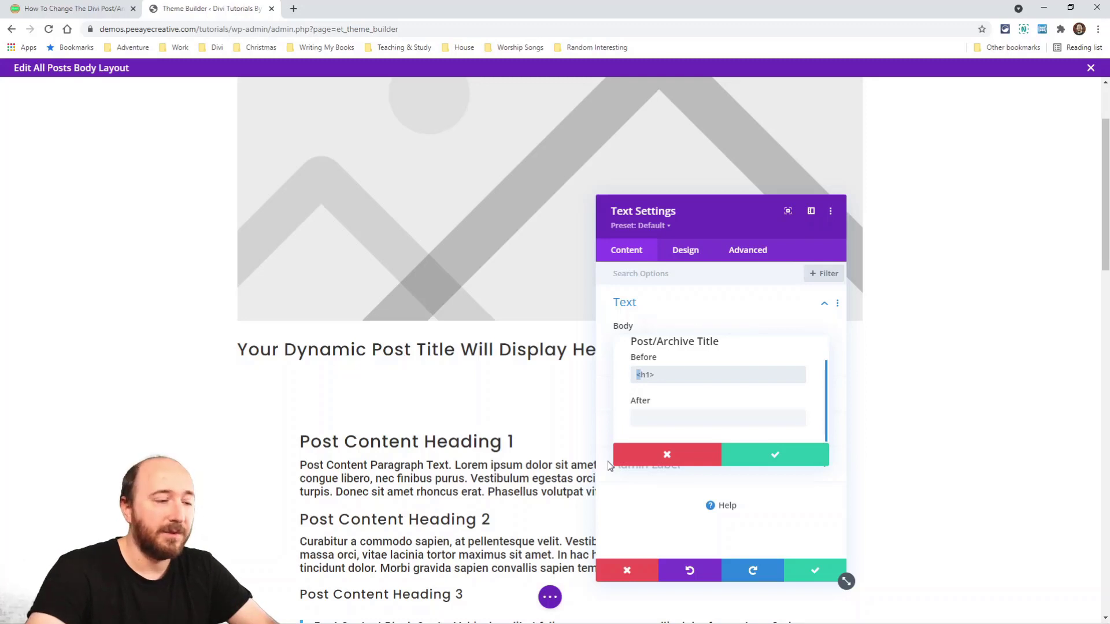
pyautogui.click(637, 414)
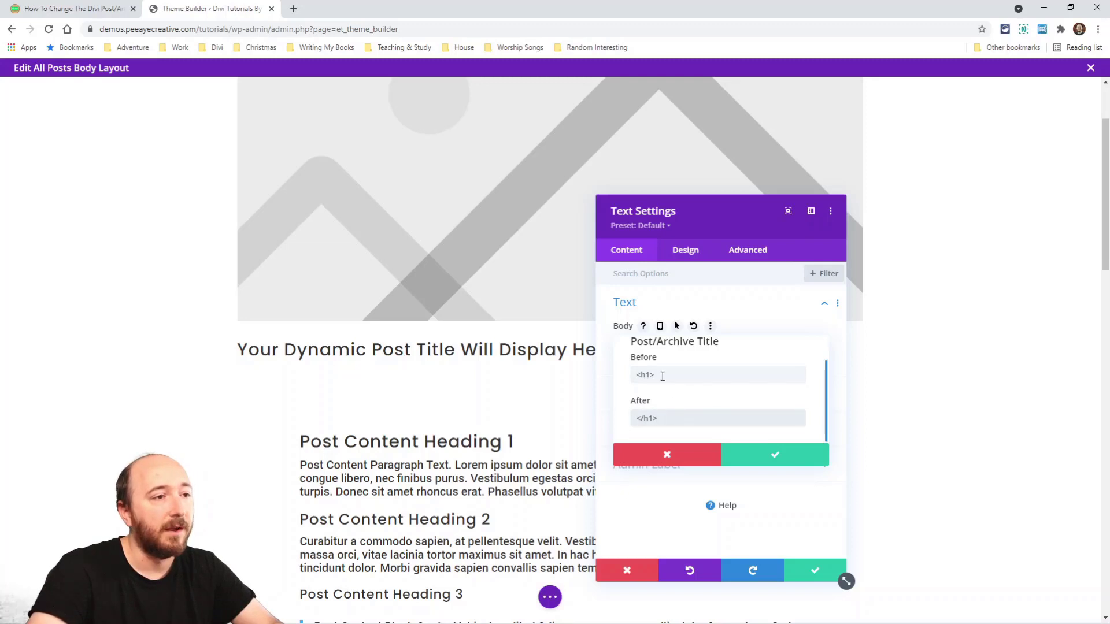
pyautogui.moveTo(638, 375); pyautogui.dragTo(654, 373)
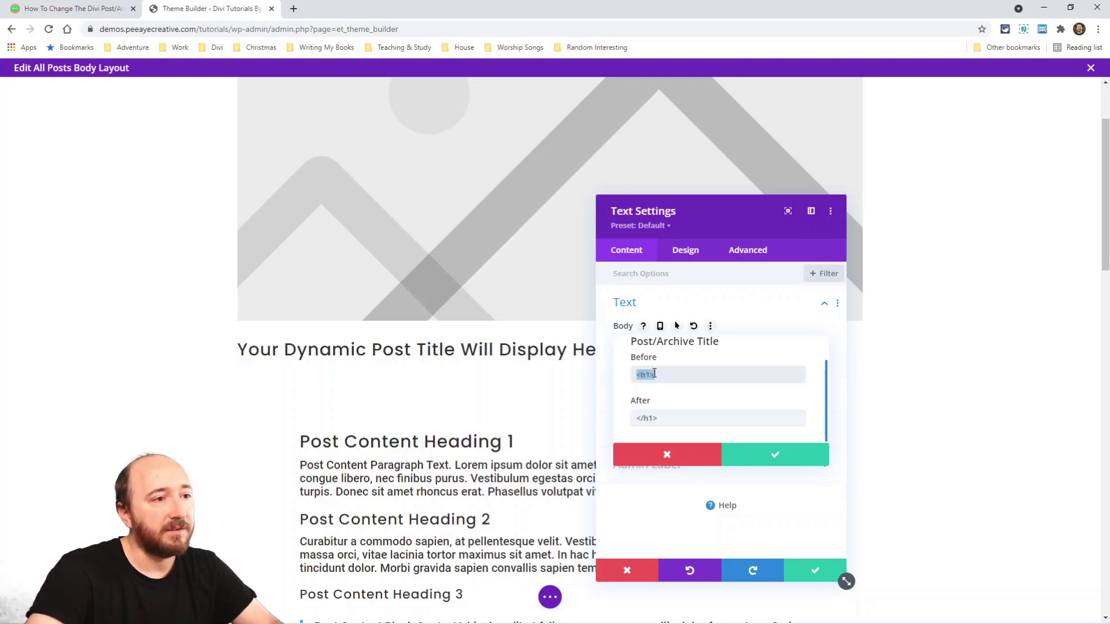
pyautogui.click(637, 375)
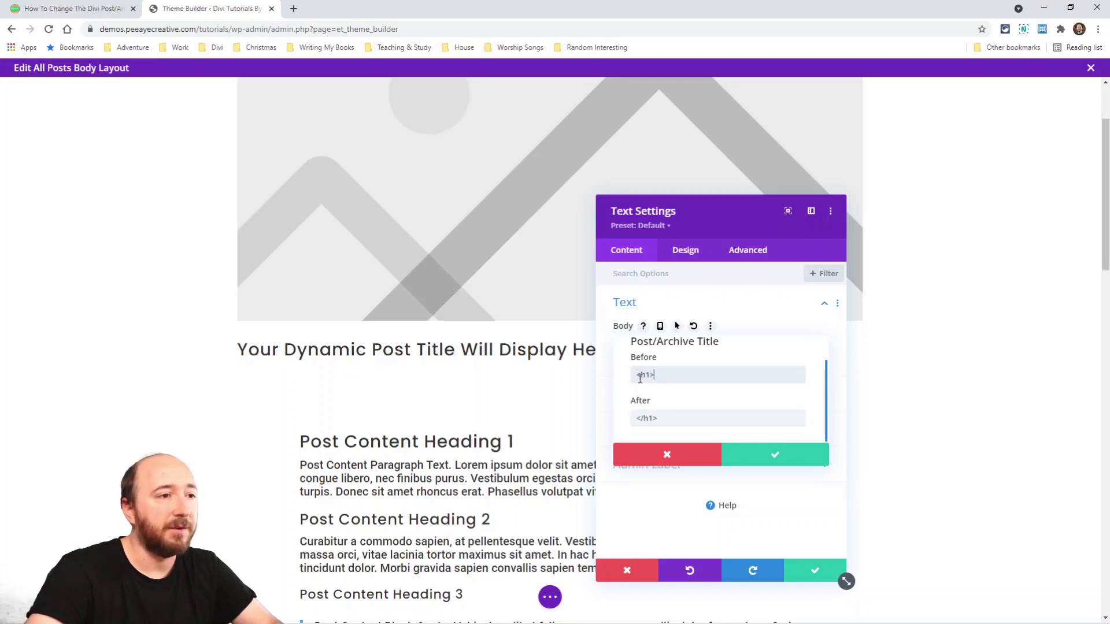
pyautogui.moveTo(638, 421); pyautogui.dragTo(646, 419)
pyautogui.click(644, 419)
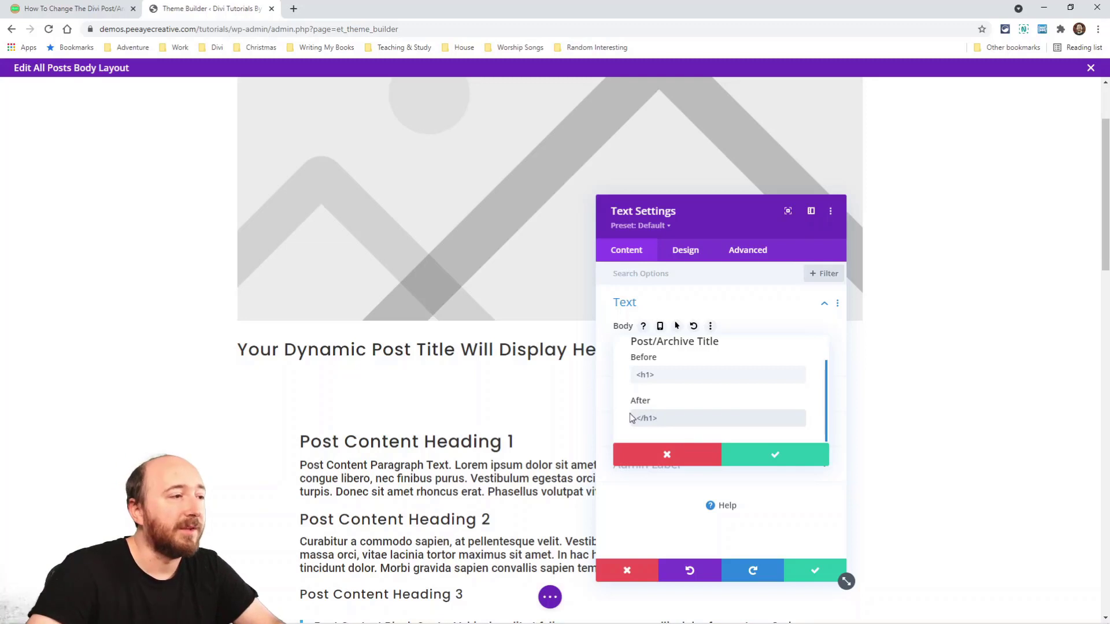
# Step: Confirm the heading tags and set the H1 Heading Text font weight to Bold
pyautogui.click(768, 456)
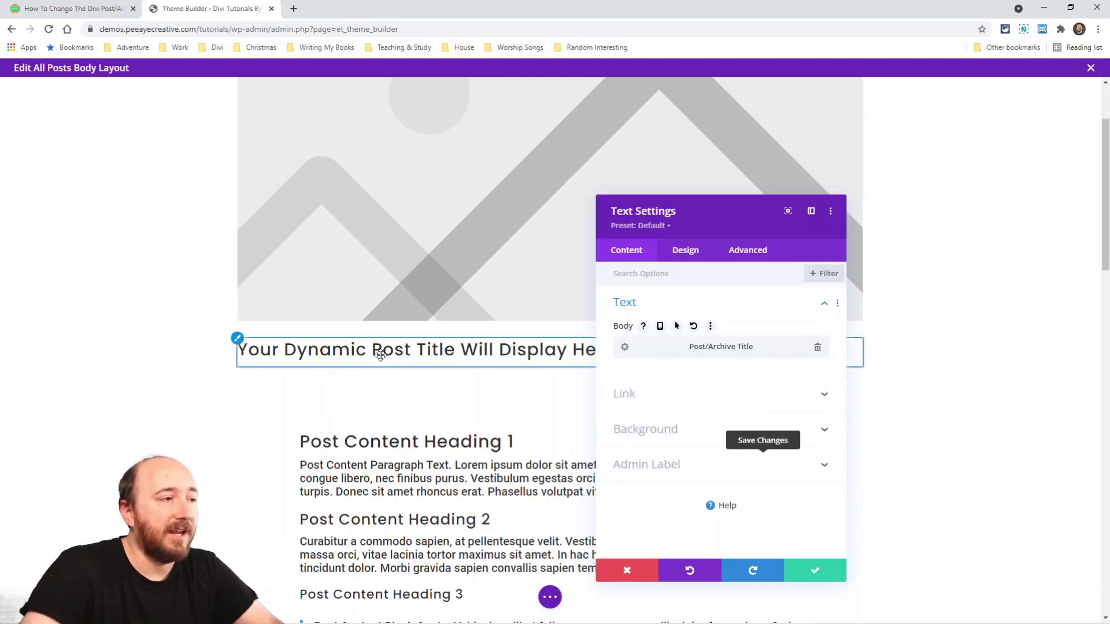
pyautogui.click(685, 253)
pyautogui.click(656, 337)
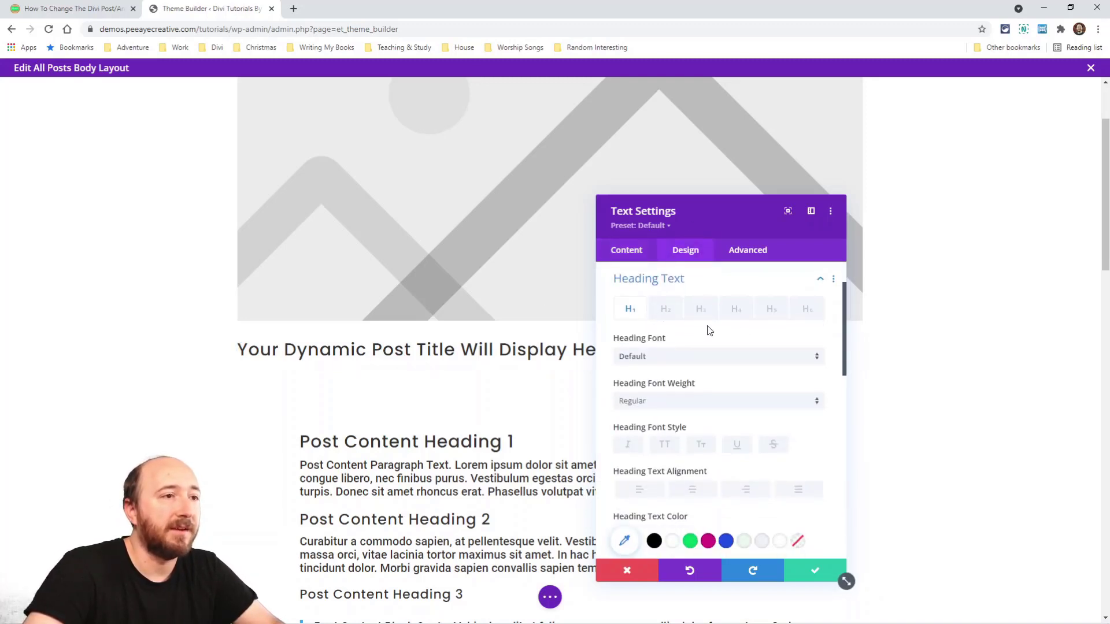
pyautogui.scroll(1, 711, 300)
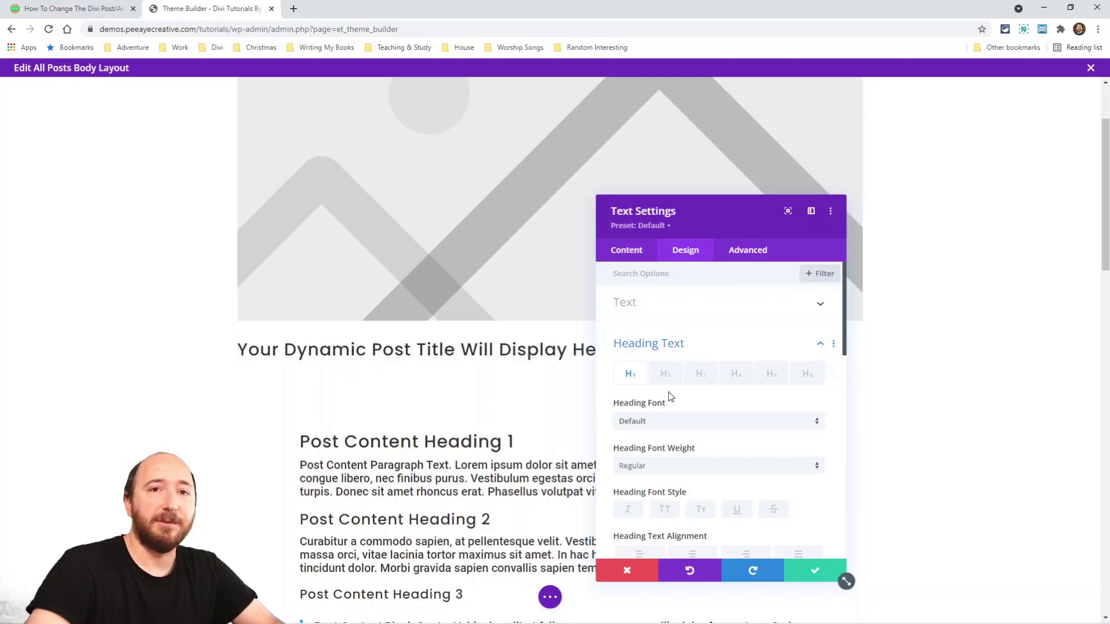
pyautogui.click(636, 227)
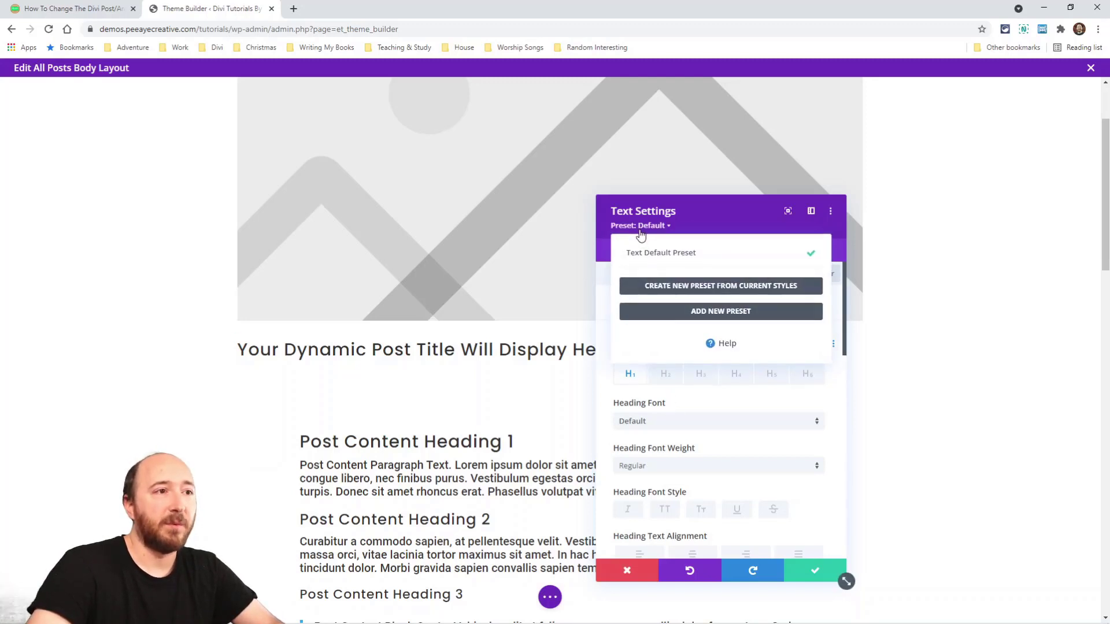
pyautogui.click(636, 227)
pyautogui.scroll(-3, 691, 382)
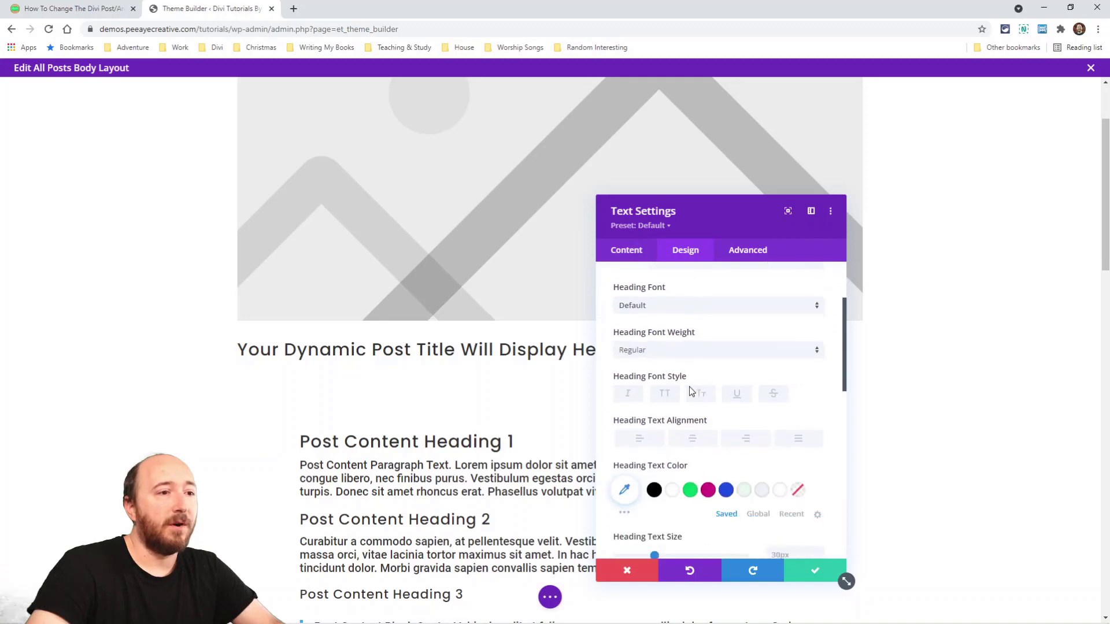
pyautogui.scroll(3, 694, 398)
pyautogui.click(649, 407)
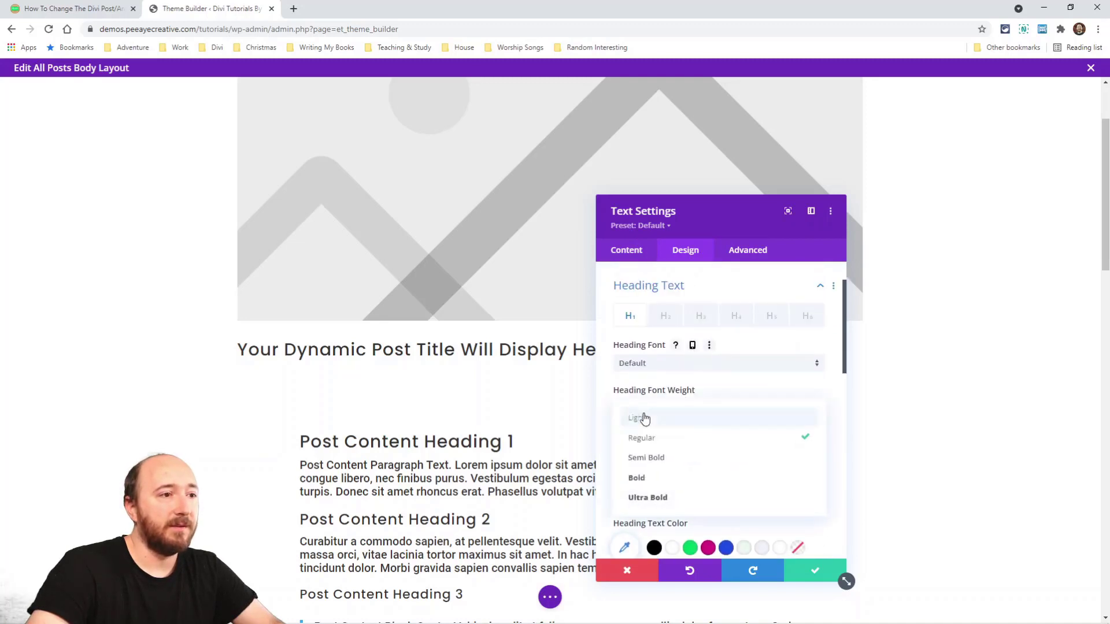
pyautogui.click(648, 480)
pyautogui.scroll(-3, 719, 440)
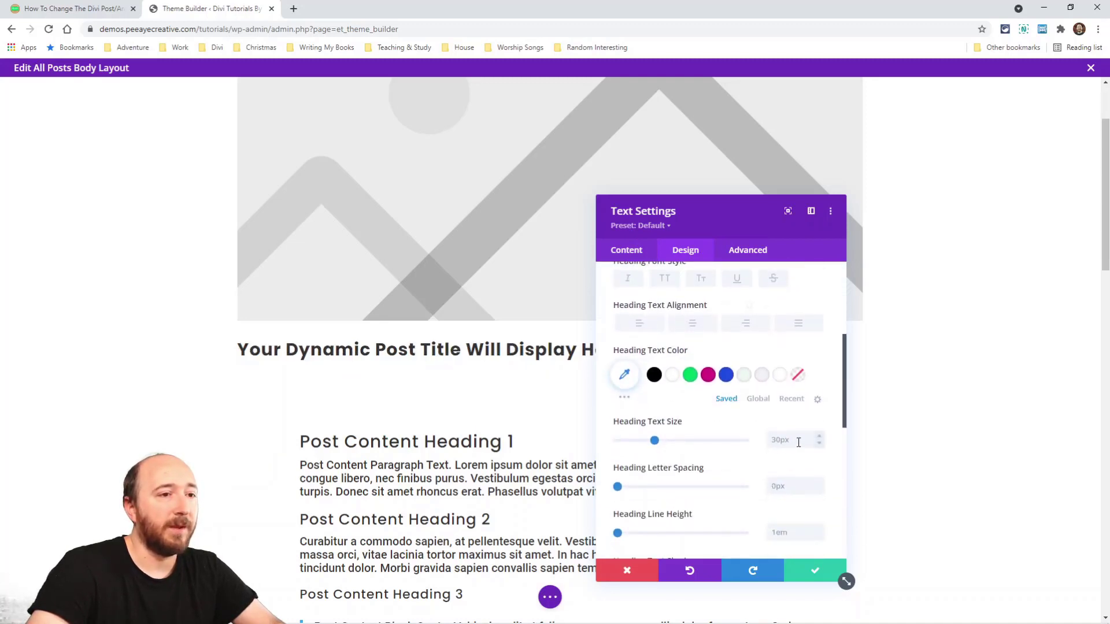
# Step: Set heading text size to 60px on desktop and 48px on tablet, then save the module
pyautogui.click(710, 422)
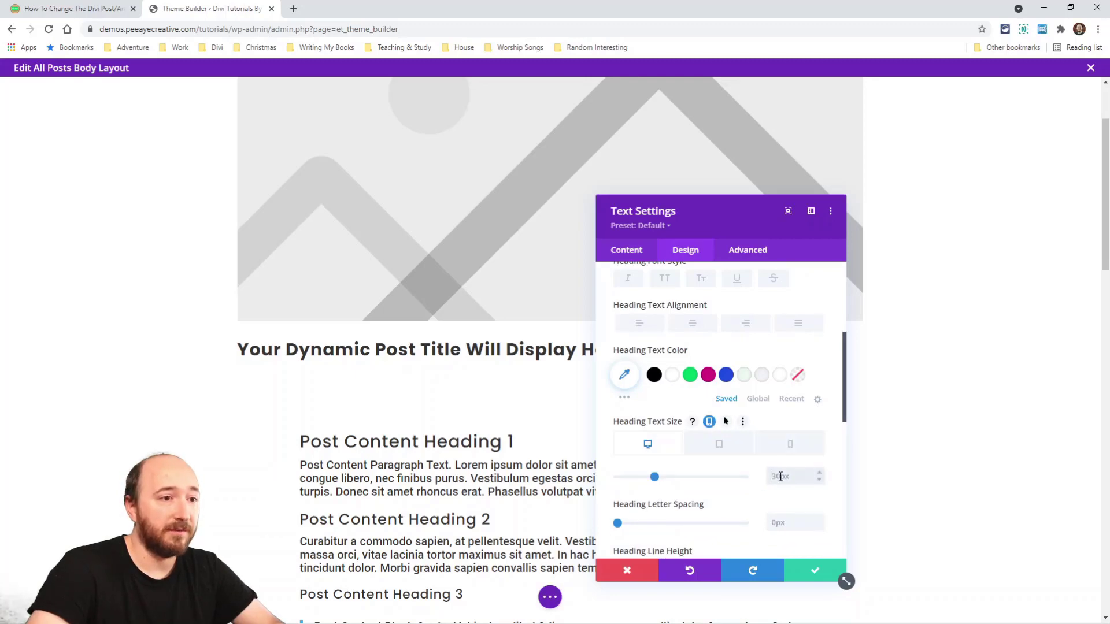
pyautogui.click(720, 445)
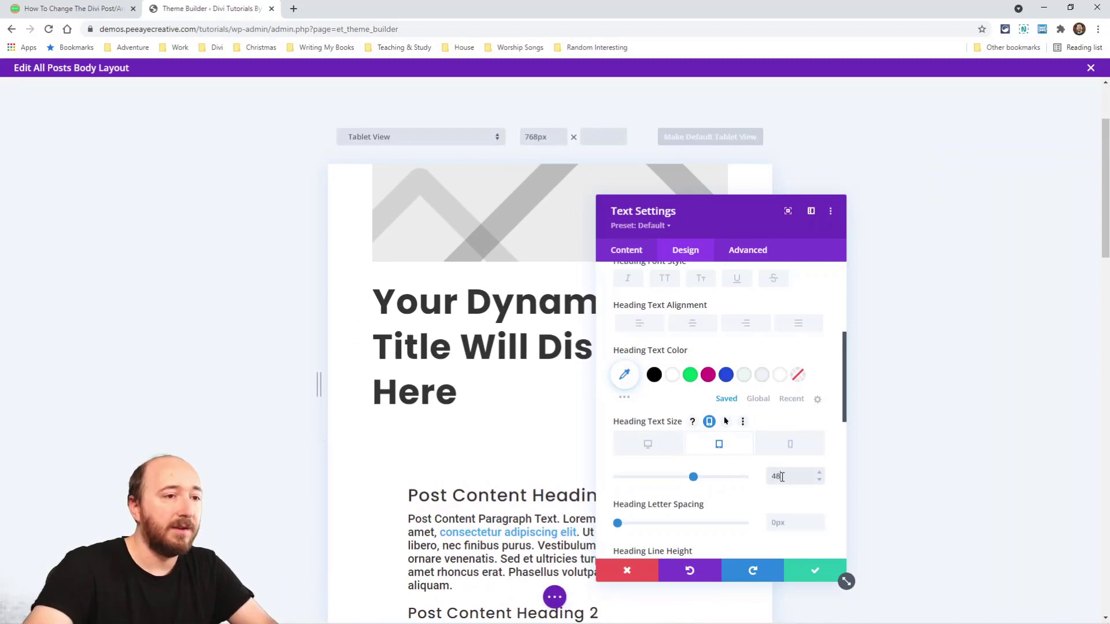
pyautogui.click(669, 454)
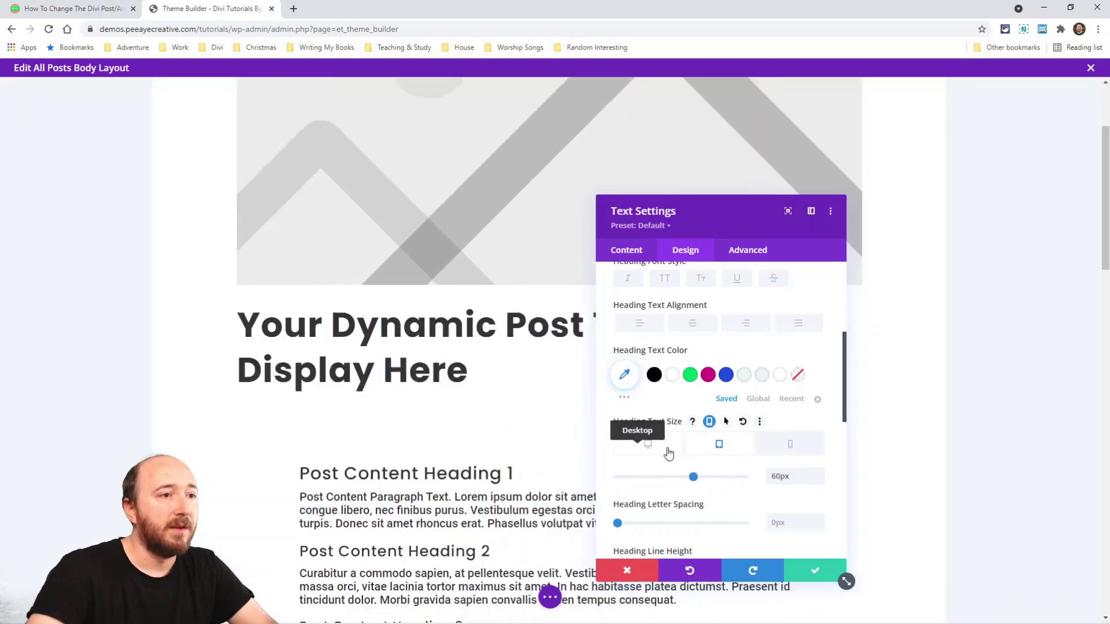
pyautogui.scroll(5, 671, 449)
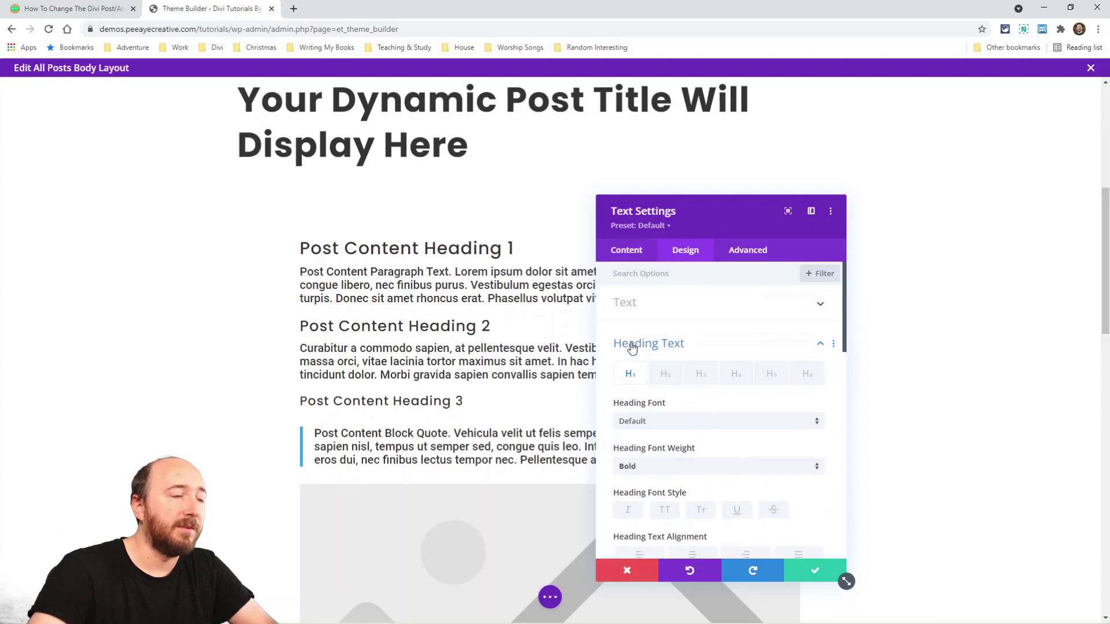
pyautogui.scroll(4, 653, 324)
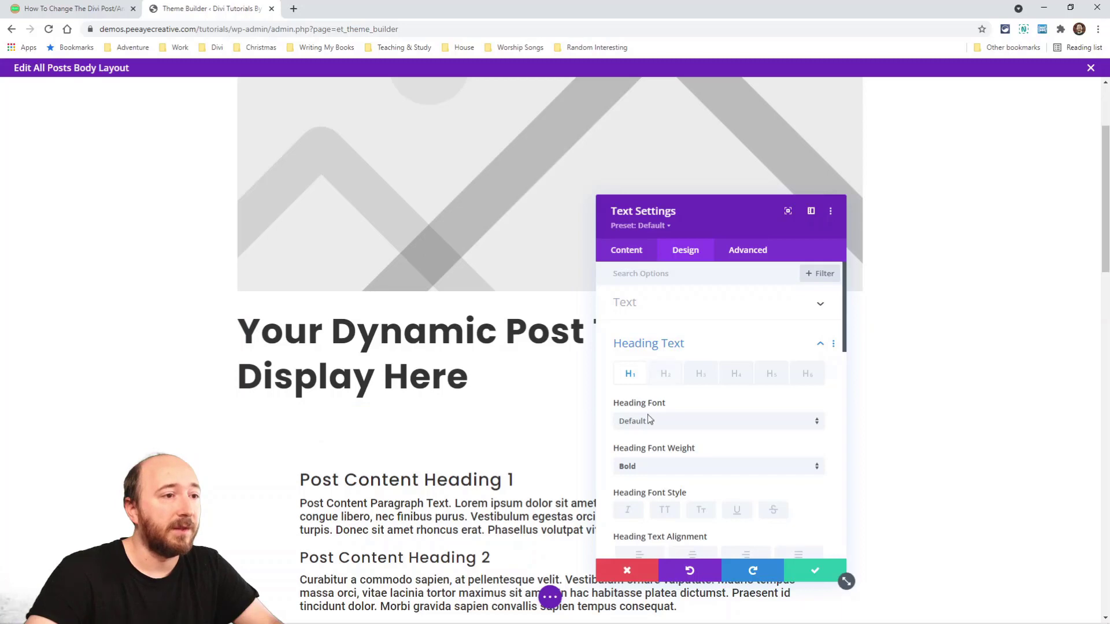
pyautogui.scroll(-2, 693, 416)
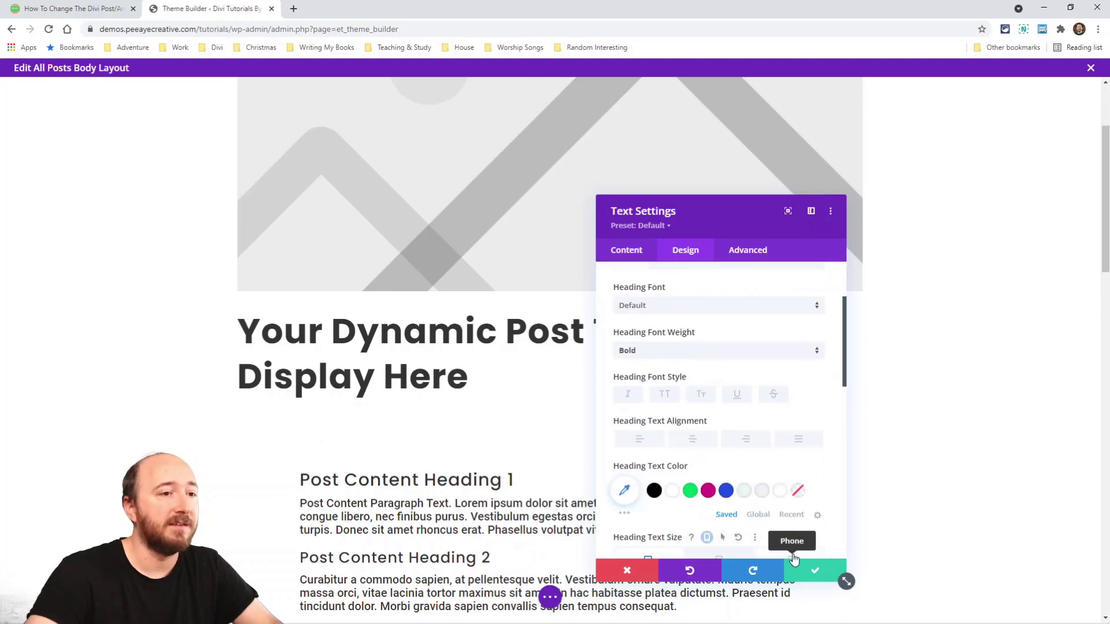
pyautogui.scroll(2, 723, 540)
pyautogui.click(793, 577)
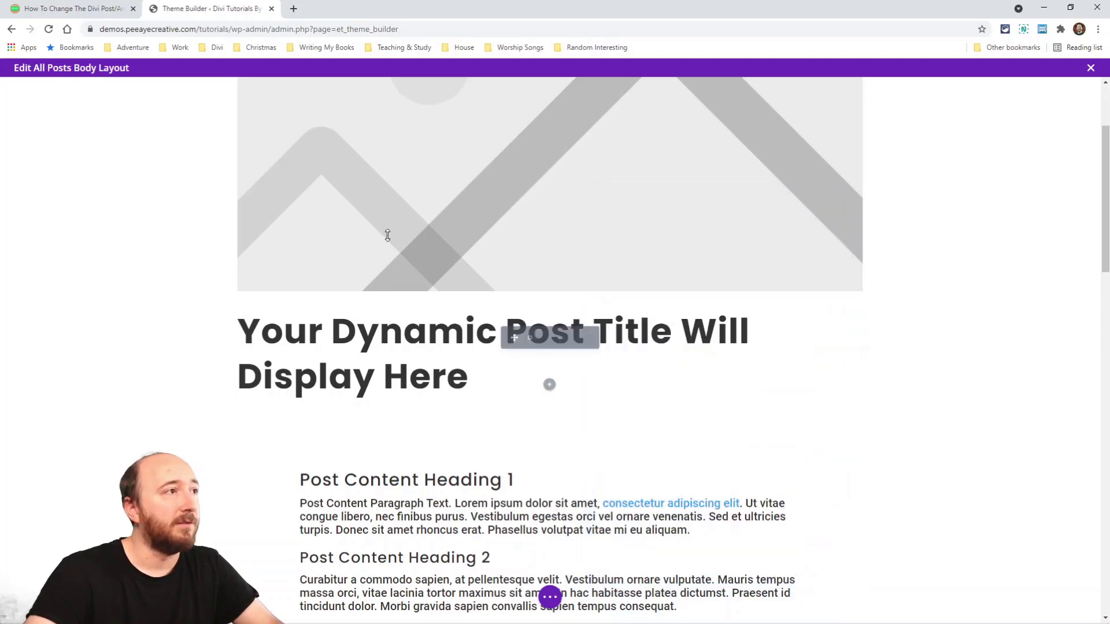
# Step: Return to the Pee-Aye Creative tutorial at its <h1>/</h1> Before and After screenshot
pyautogui.click(69, 8)
pyautogui.scroll(-20, 442, 352)
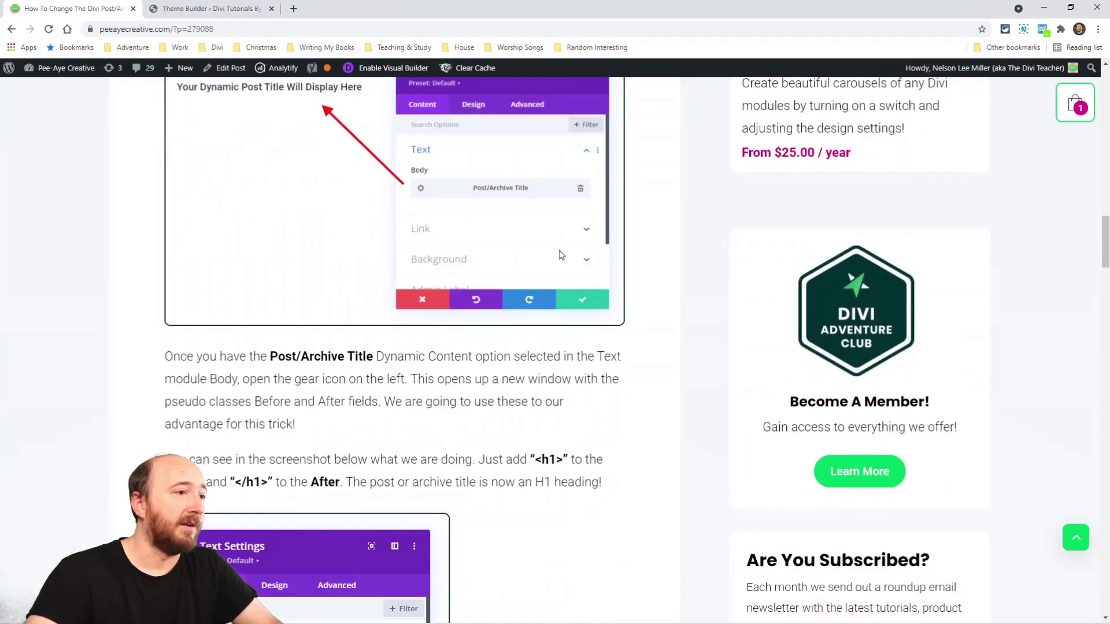
pyautogui.scroll(6, 324, 341)
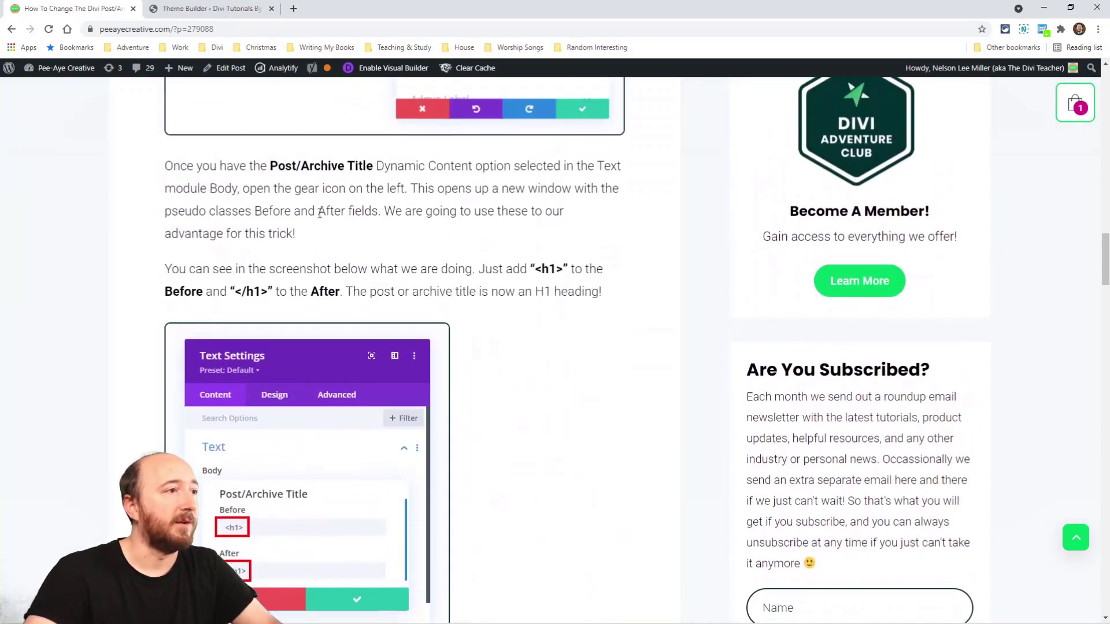
pyautogui.scroll(-13, 405, 334)
pyautogui.scroll(5, 392, 343)
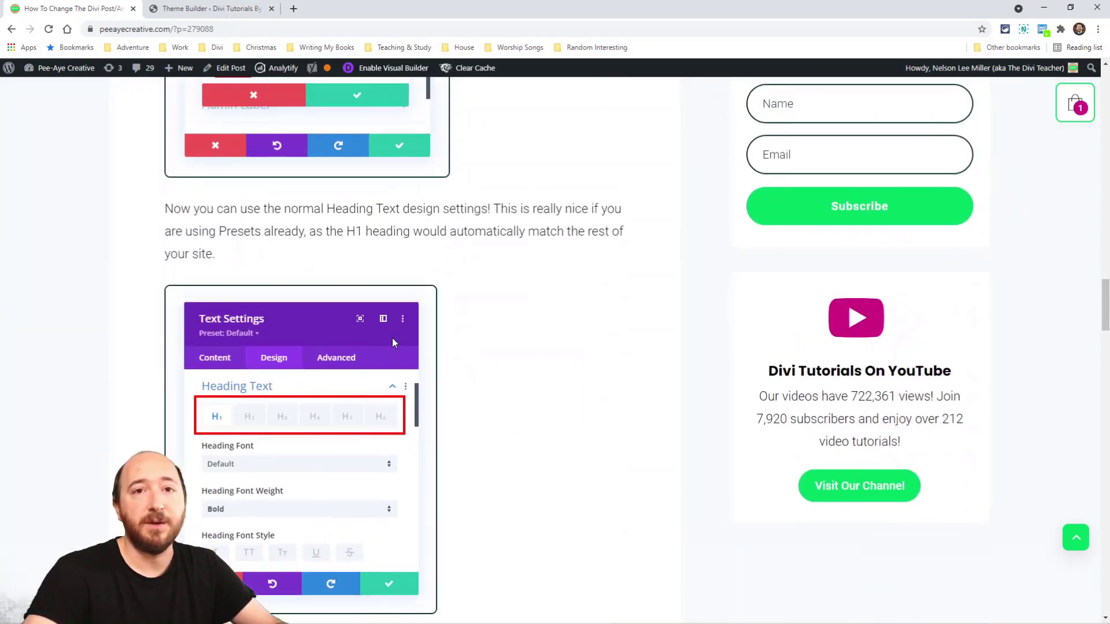
pyautogui.scroll(7, 392, 342)
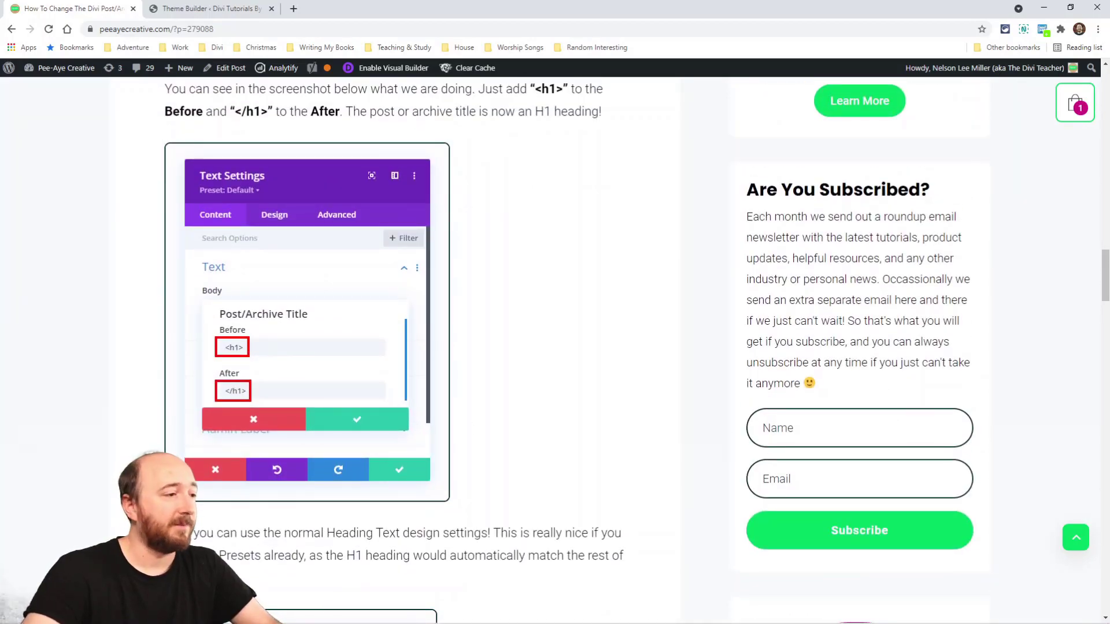